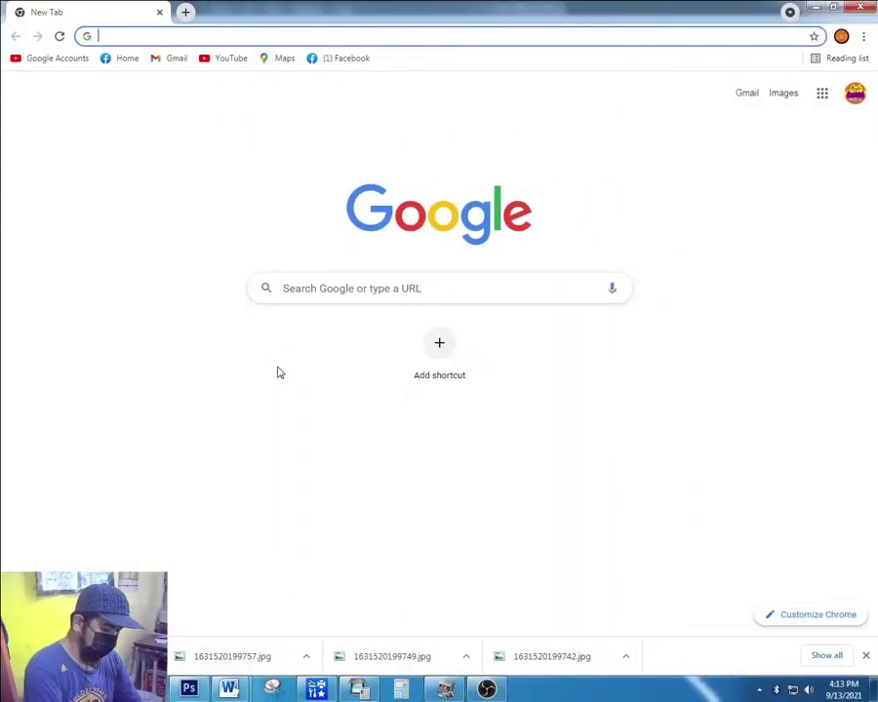
# Search Google for 'meralco online' and open the Meralco Online Login sitelink.
pyautogui.write('meralco online')
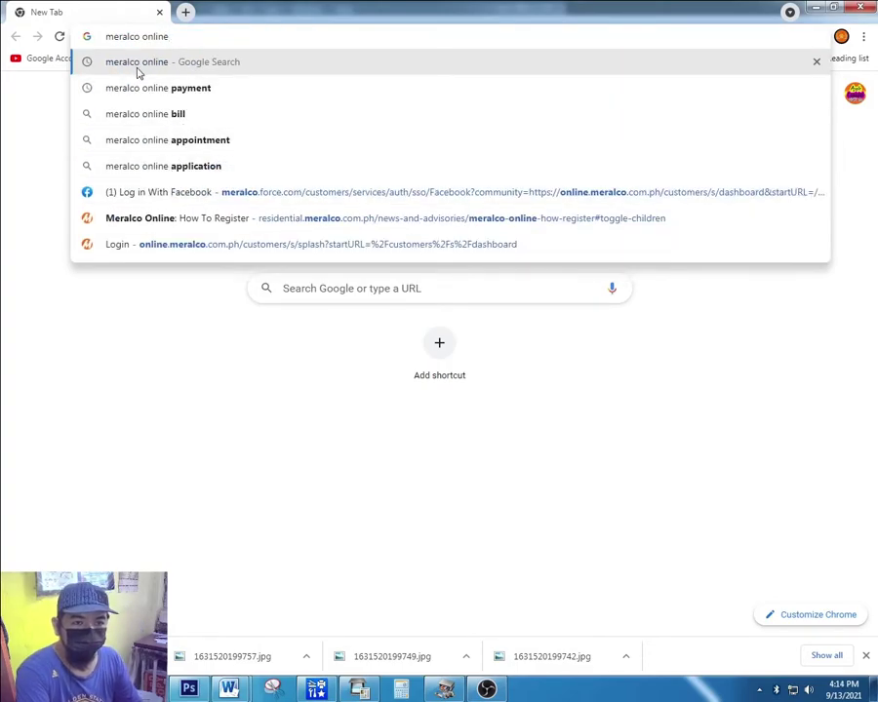
pyautogui.click(138, 71)
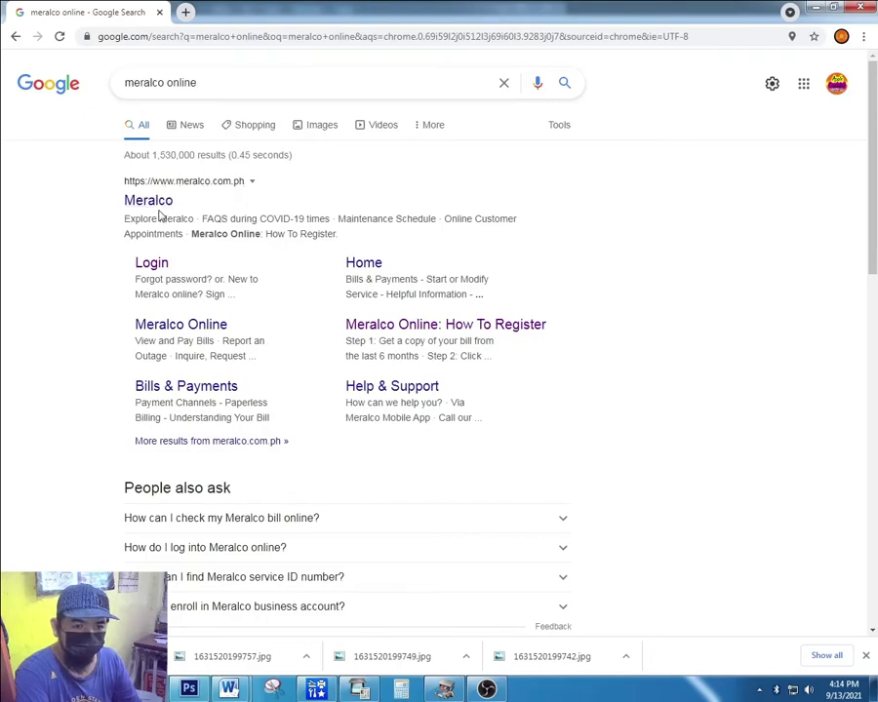
pyautogui.click(136, 269)
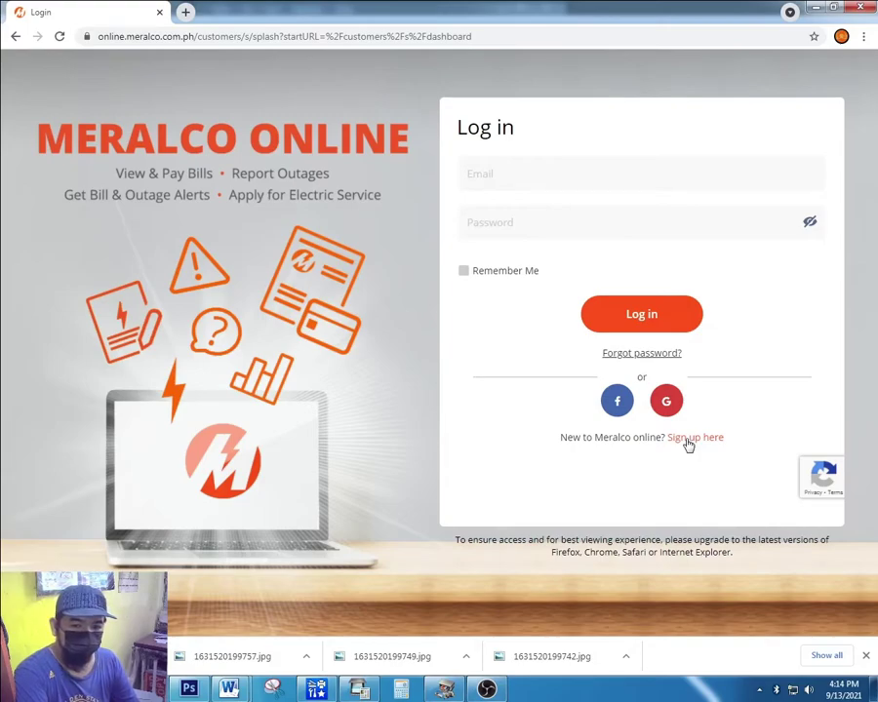
# Follow the 'Sign up here' link under the Log in box.
pyautogui.click(689, 441)
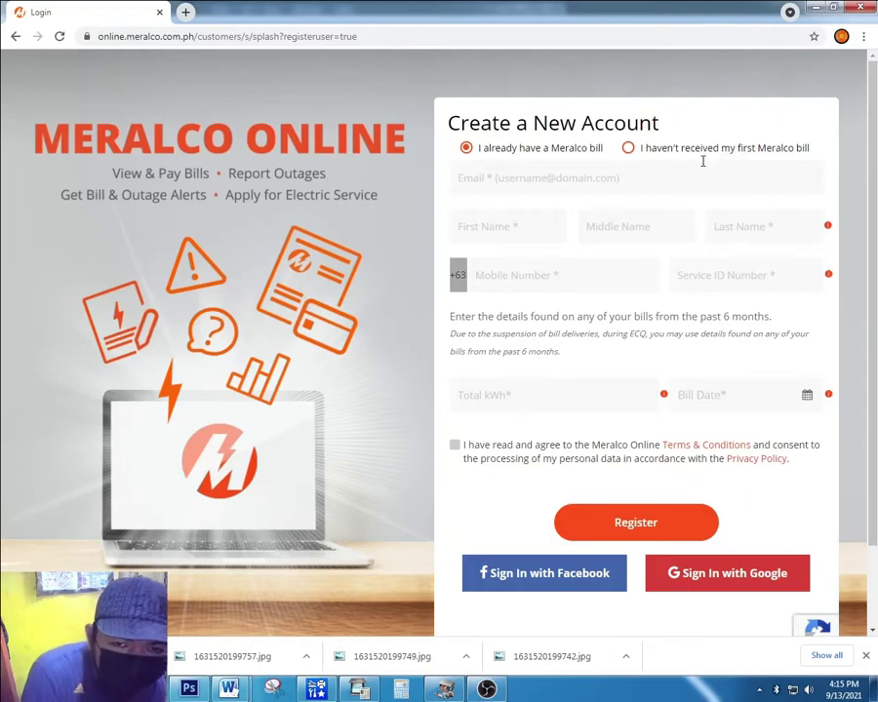
# Fill in the account e-mail, first, middle and last name, and the mobile number on the sign-up form.
pyautogui.click(486, 179)
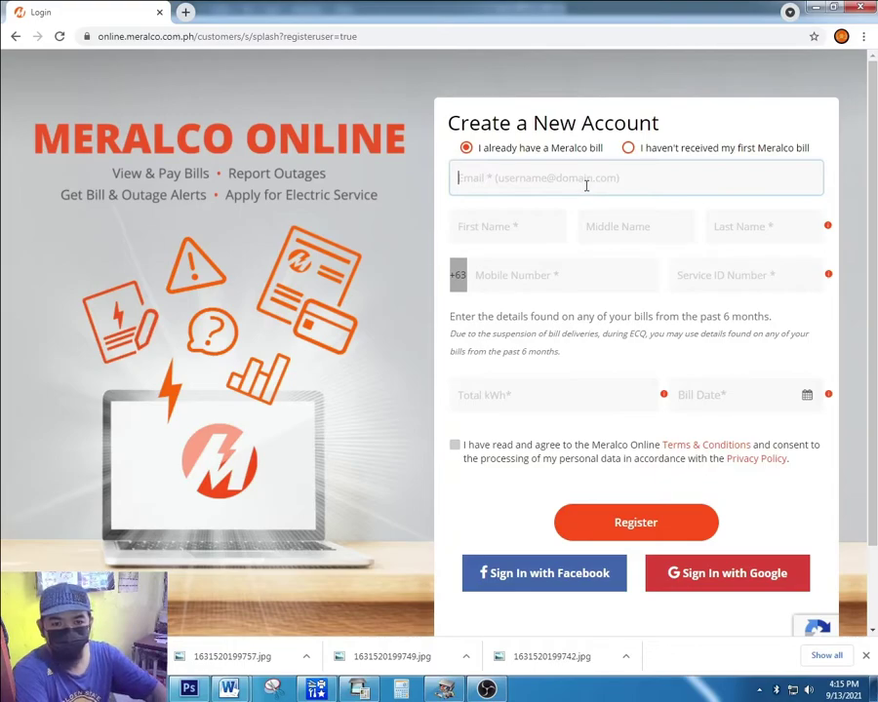
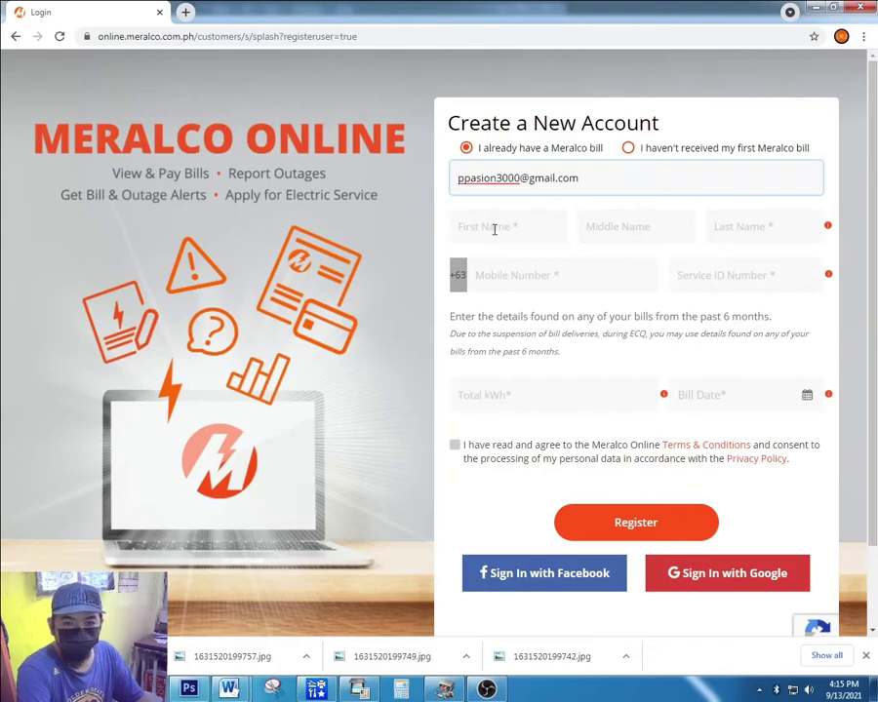
pyautogui.click(495, 229)
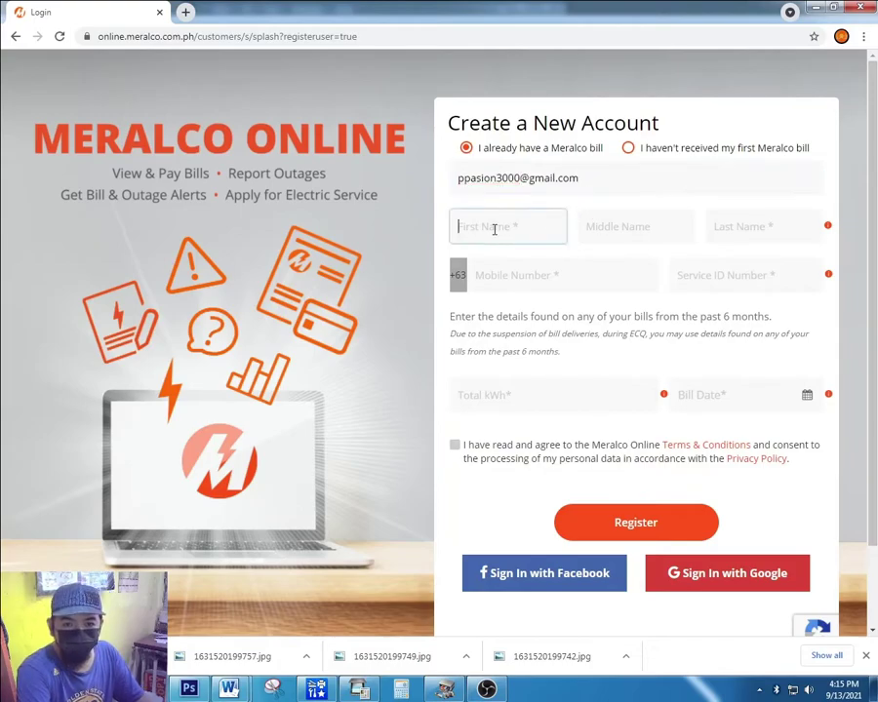
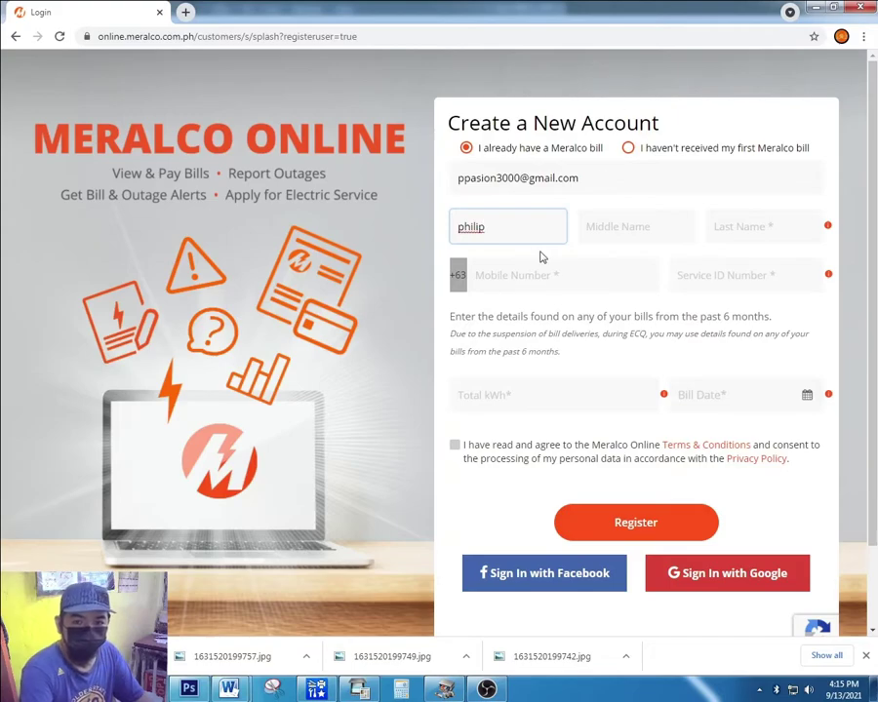
pyautogui.click(602, 229)
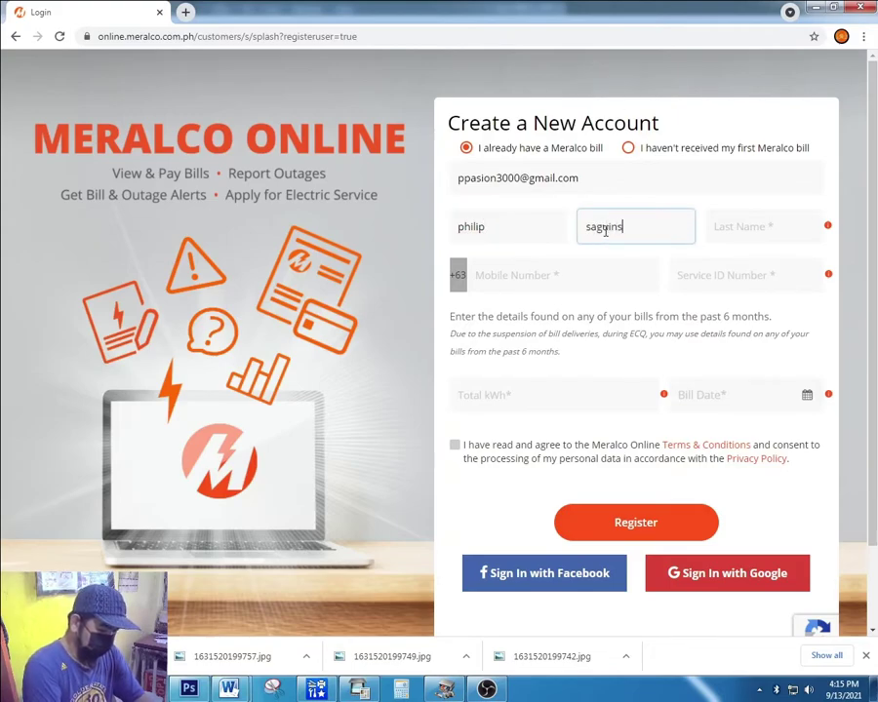
pyautogui.click(762, 224)
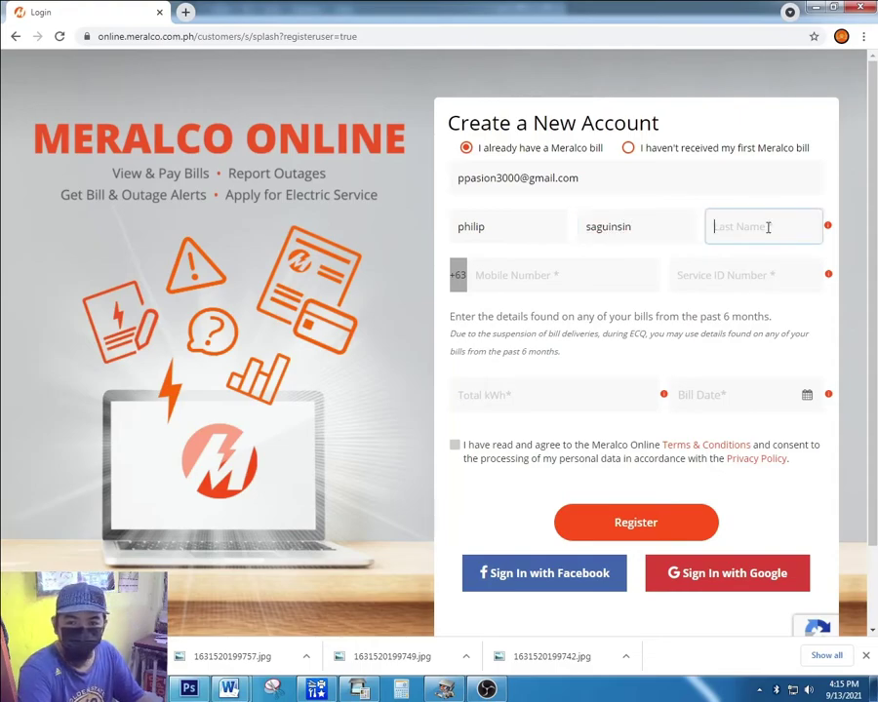
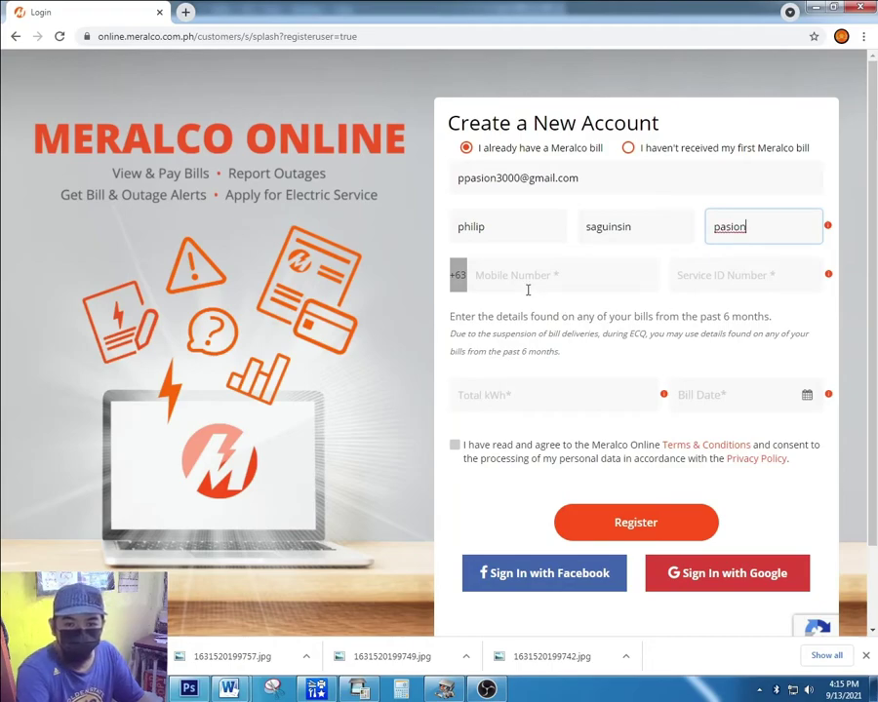
pyautogui.click(526, 282)
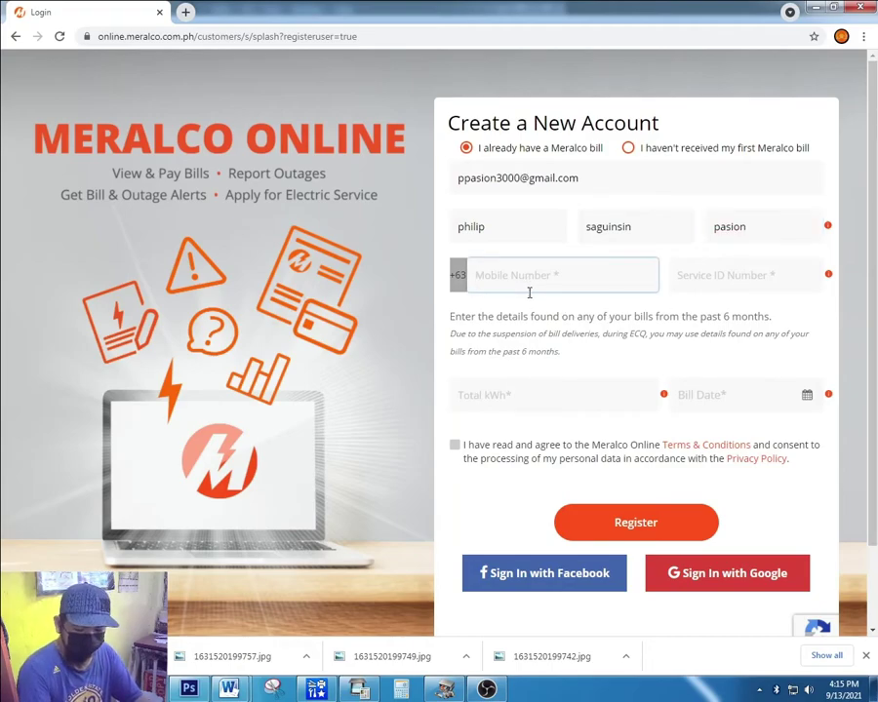
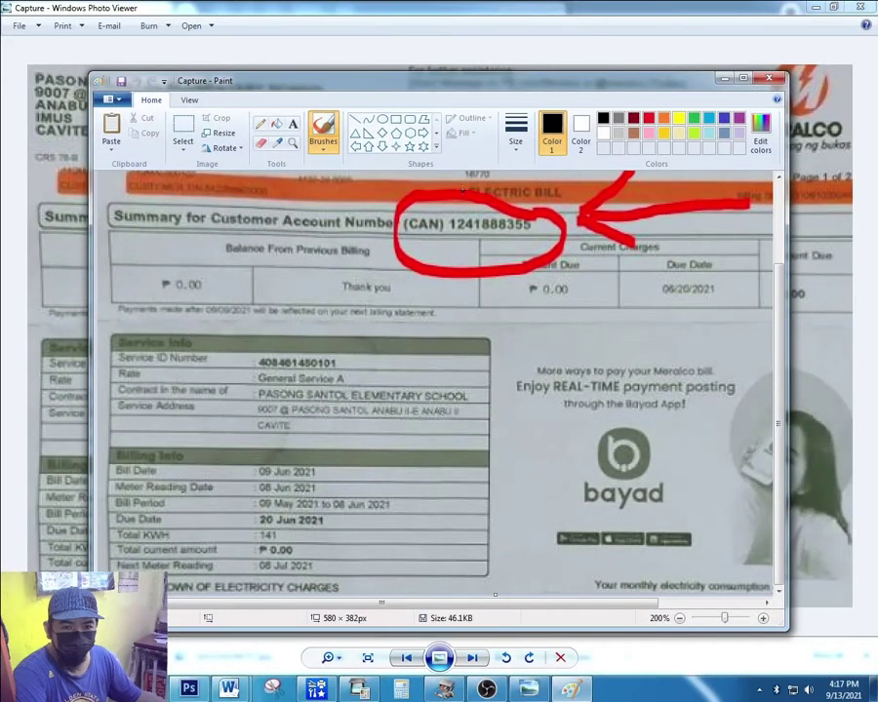
# Draw a black line under the Service ID Number row on the bill, then switch back to the Chrome sign-up form.
pyautogui.moveTo(357, 366)
pyautogui.mouseDown()
pyautogui.moveTo(342, 353)
pyautogui.moveTo(178, 345)
pyautogui.moveTo(125, 349)
pyautogui.moveTo(109, 361)
pyautogui.moveTo(132, 368)
pyautogui.moveTo(367, 367)
pyautogui.mouseUp()
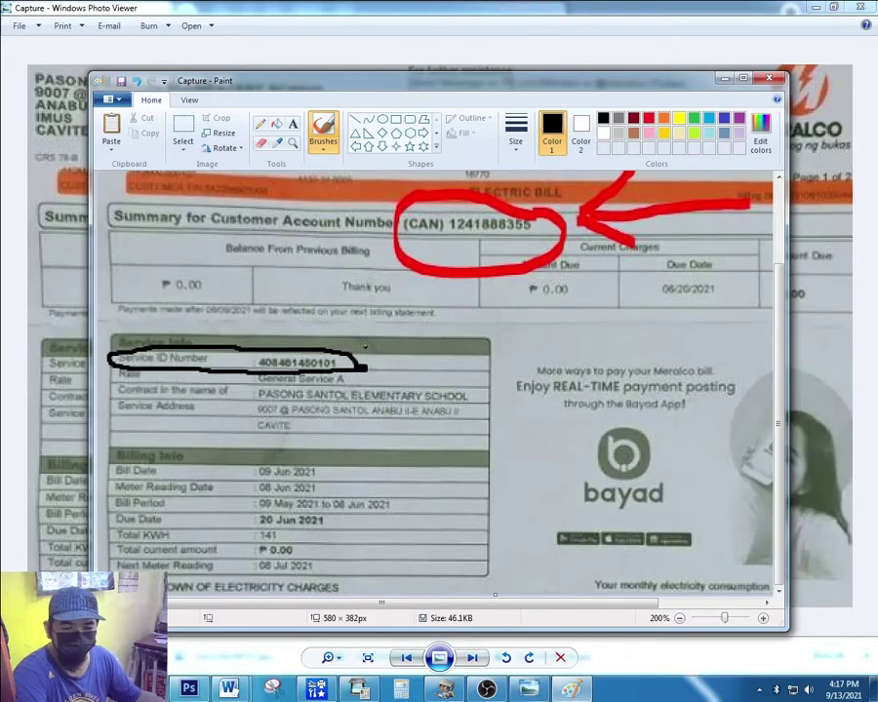
pyautogui.moveTo(146, 689)
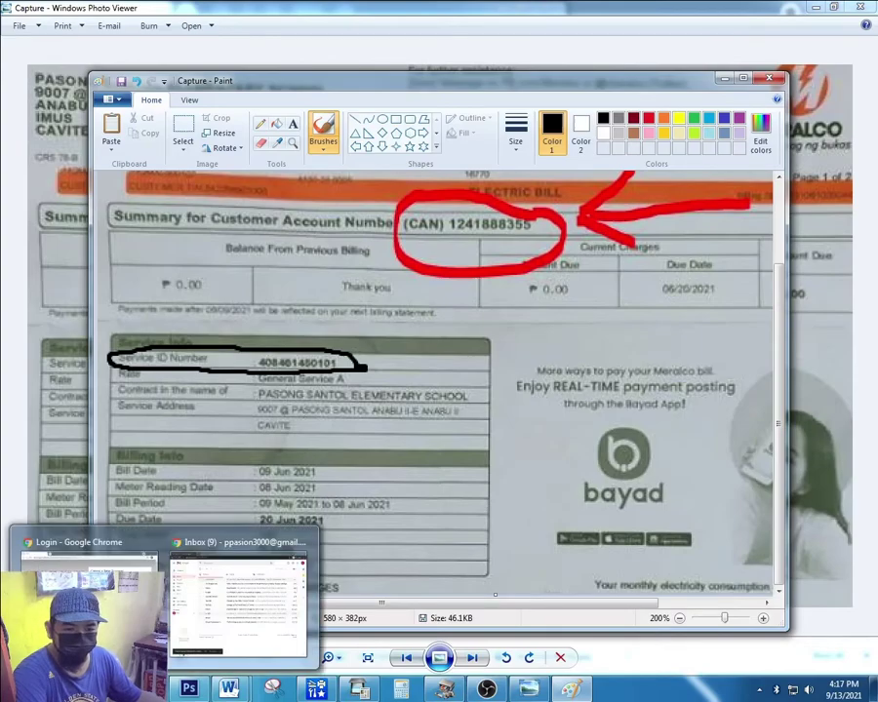
pyautogui.click(83, 585)
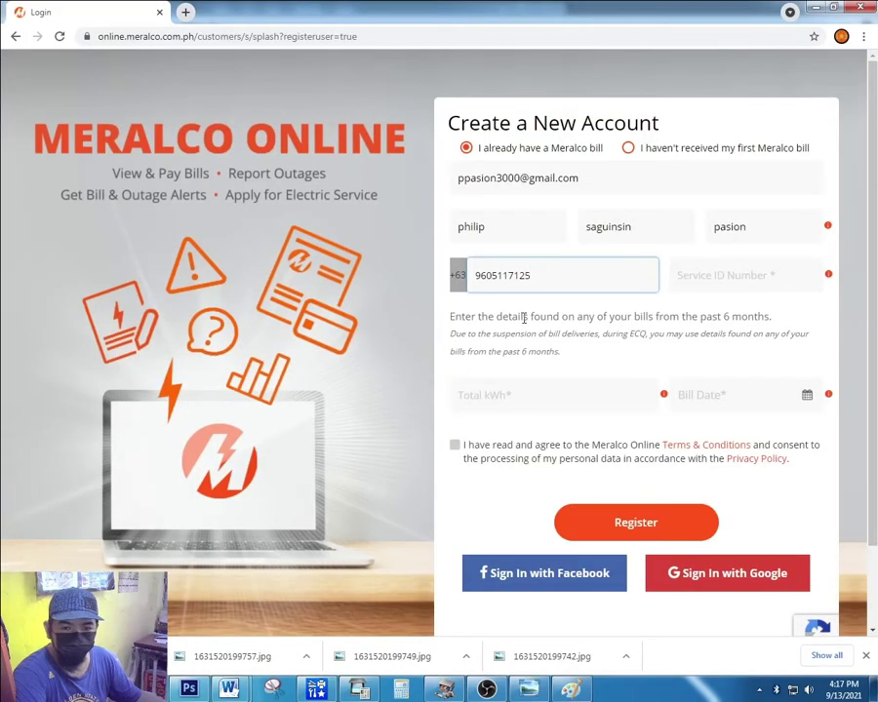
# Paste the bill's number into the Service ID Number field.
pyautogui.click(699, 280)
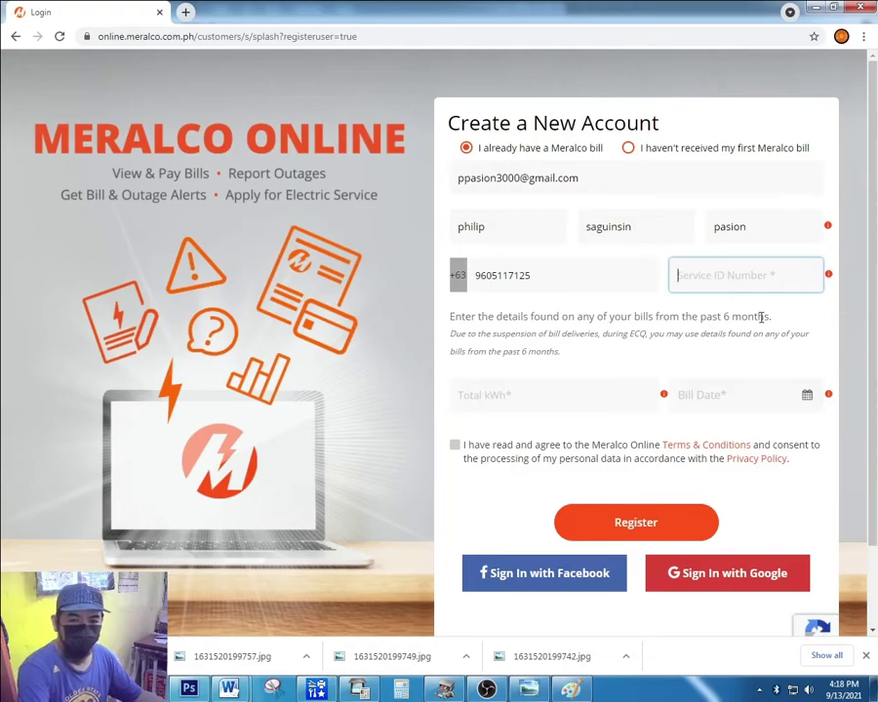
pyautogui.hotkey('ctrl', 'v')
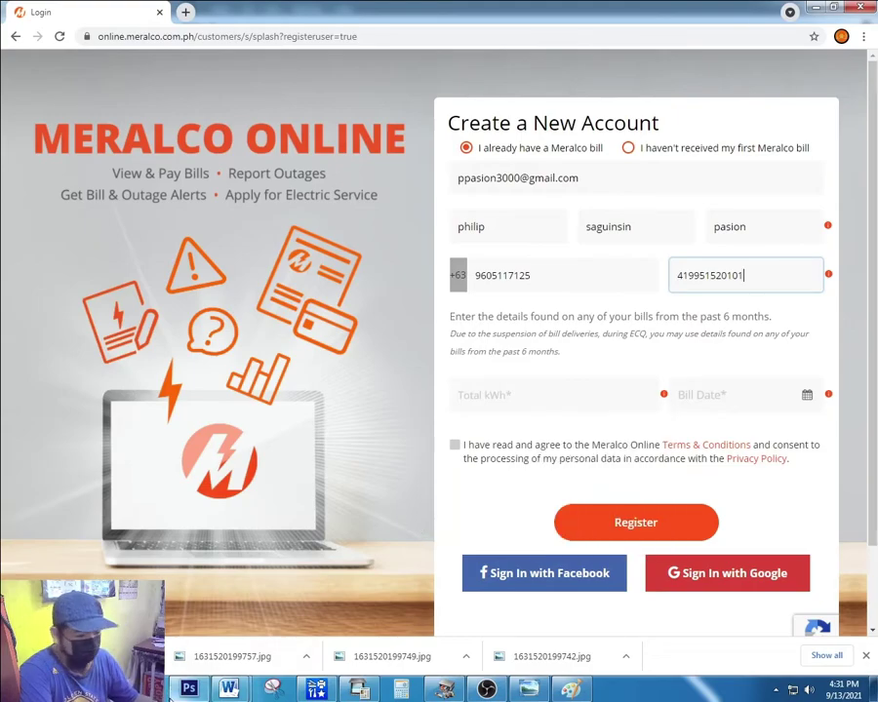
pyautogui.moveTo(195, 696)
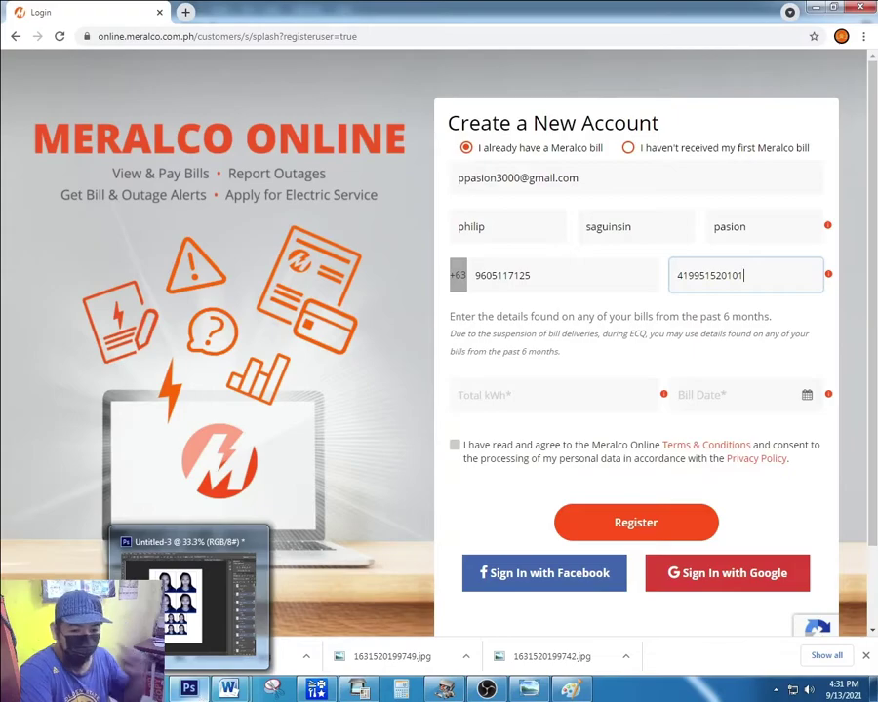
pyautogui.click(529, 690)
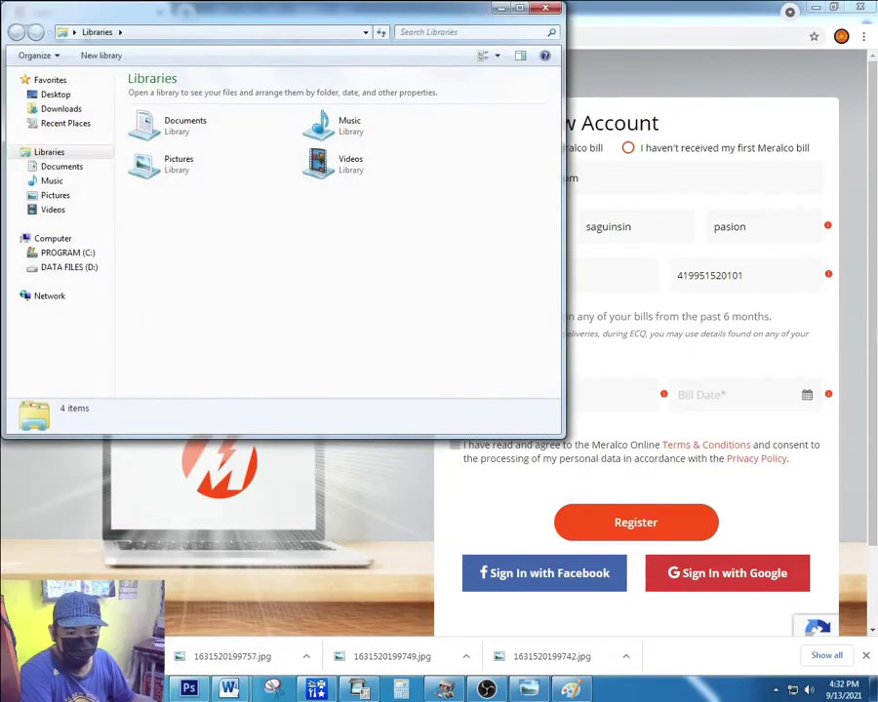
pyautogui.click(549, 658)
pyautogui.scroll(2, 425, 317)
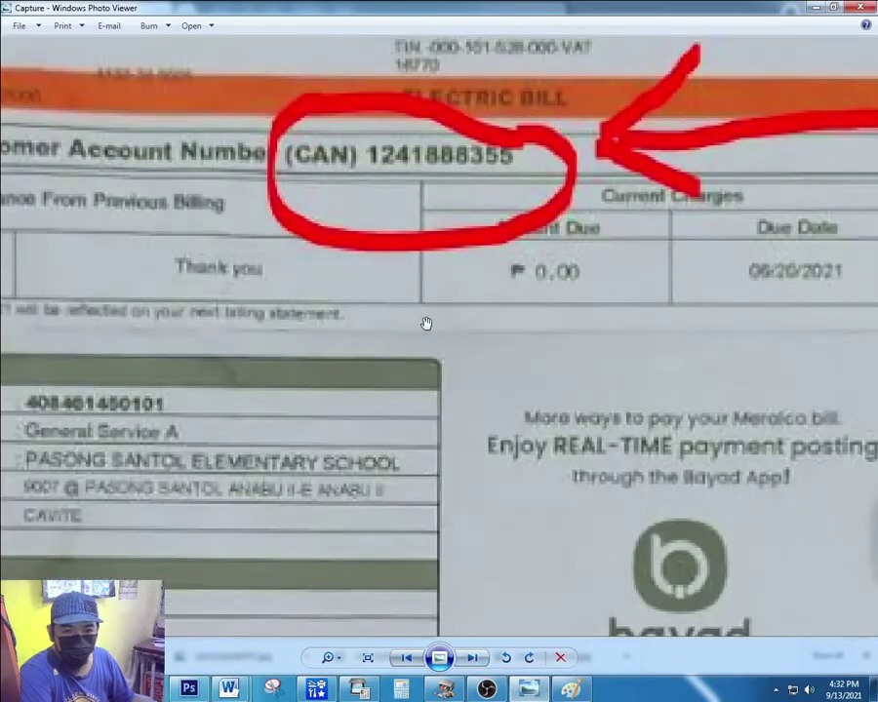
pyautogui.scroll(-3, 410, 248)
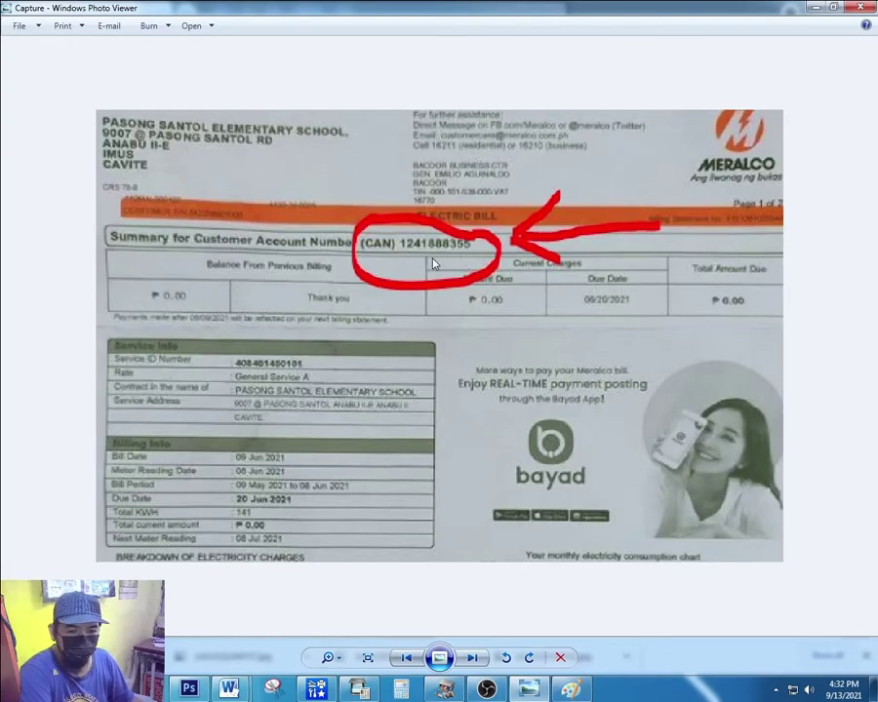
pyautogui.hotkey('alt', 'Tab')
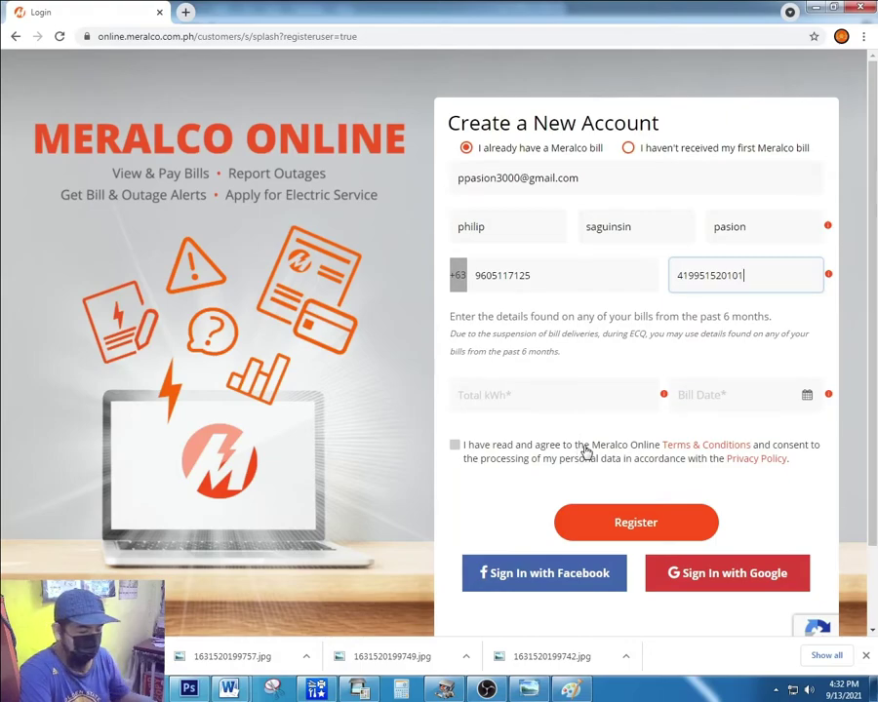
# Tick the Terms & Conditions consent box and select the Total kWh field.
pyautogui.click(532, 445)
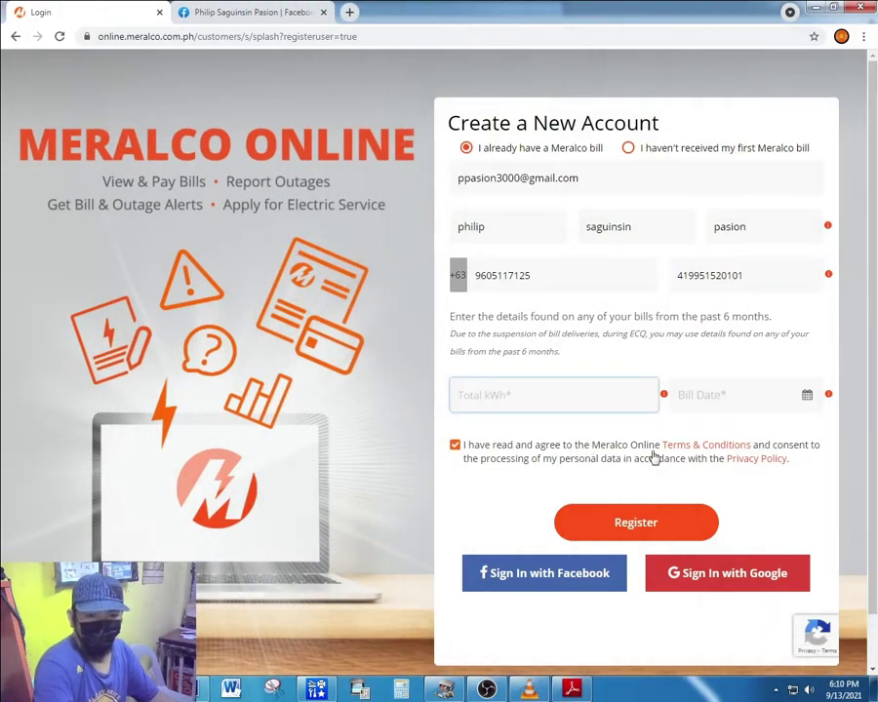
pyautogui.click(579, 406)
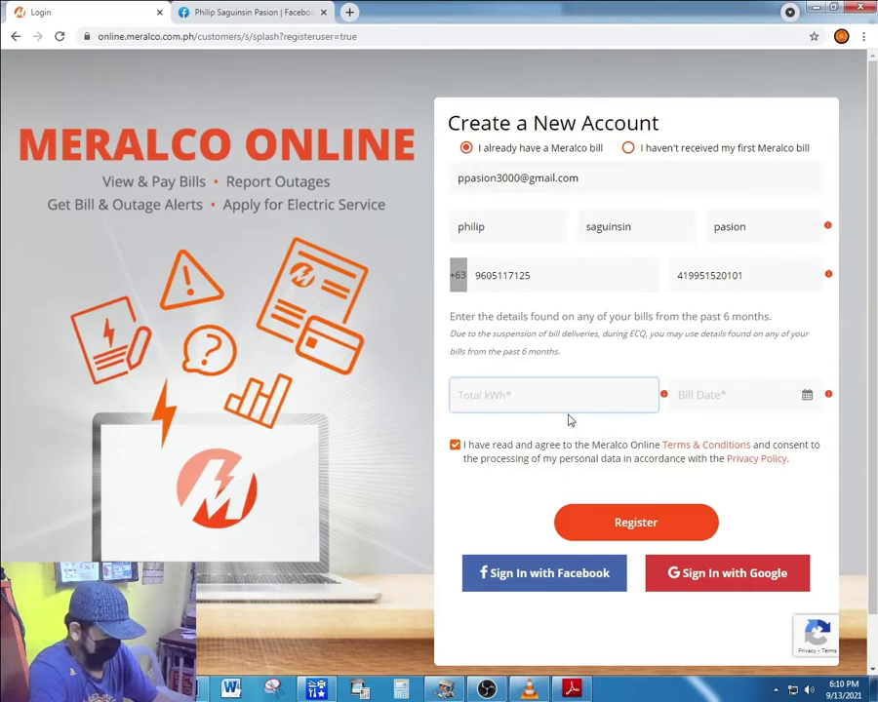
# Enter 563 as total kWh and pick July 25, 2021 as the bill date.
pyautogui.write('563')
pyautogui.click(701, 398)
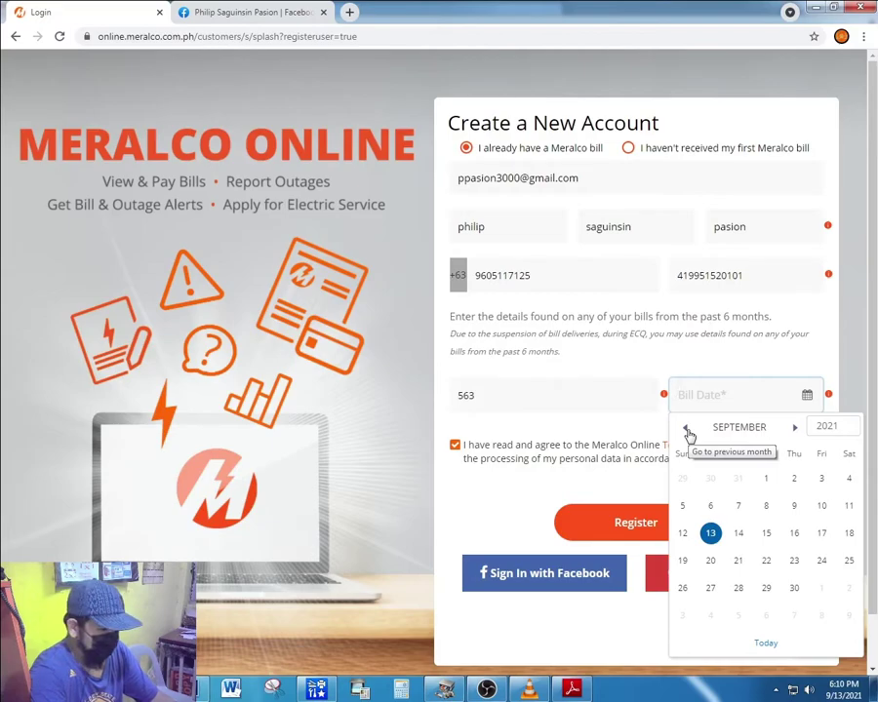
pyautogui.click(688, 430)
pyautogui.click(688, 431)
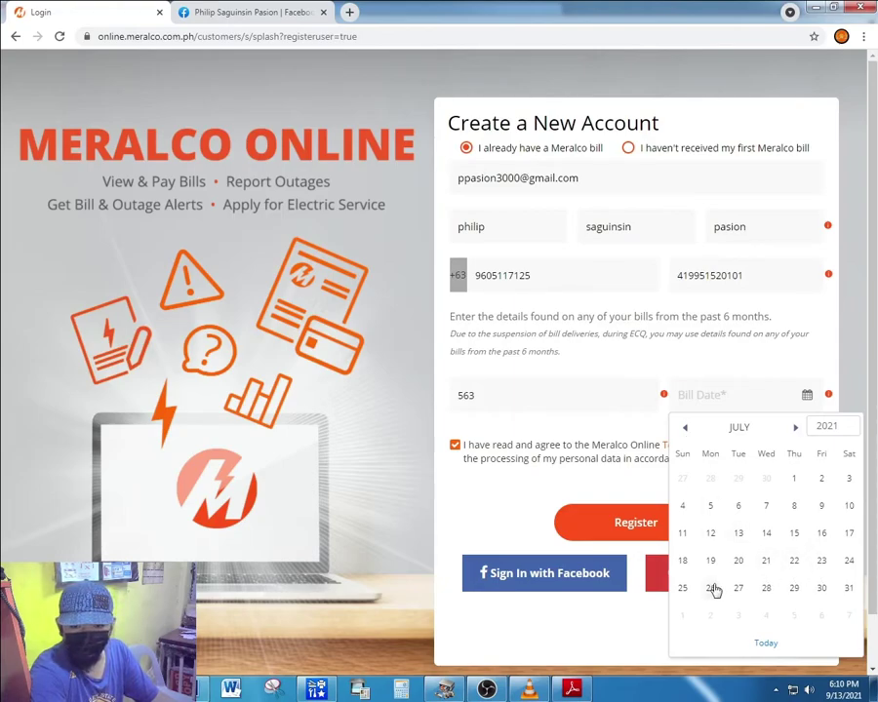
pyautogui.click(682, 587)
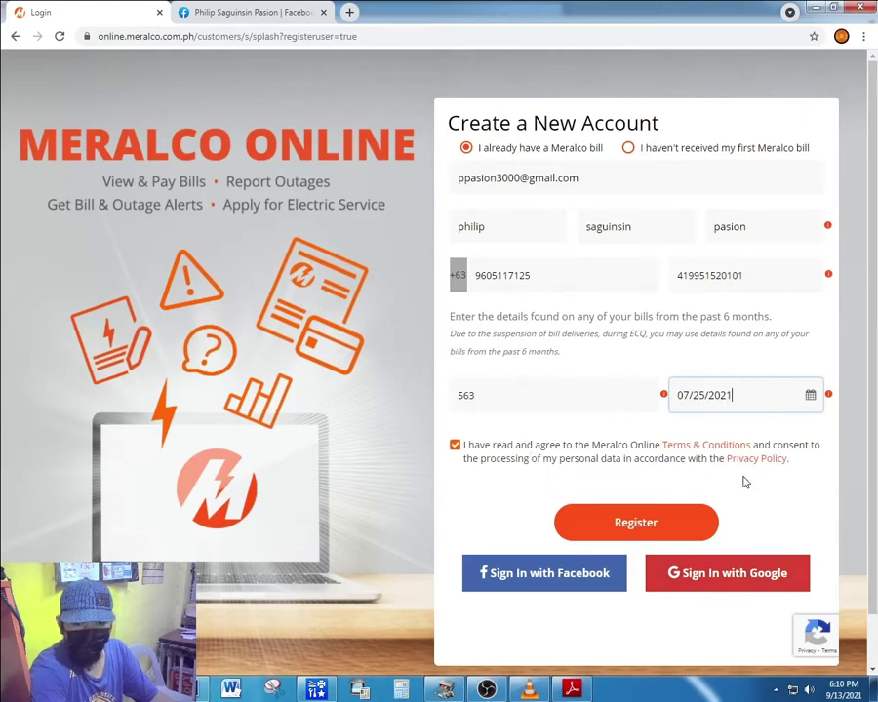
# Re-tick the terms agreement and submit the form with Register.
pyautogui.click(455, 446)
pyautogui.click(454, 446)
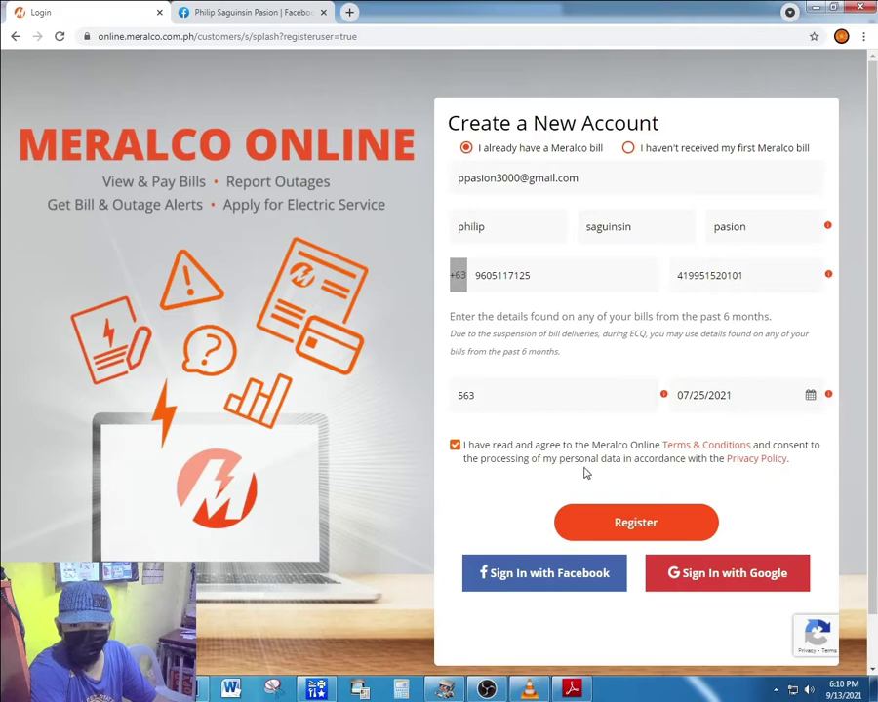
pyautogui.click(658, 527)
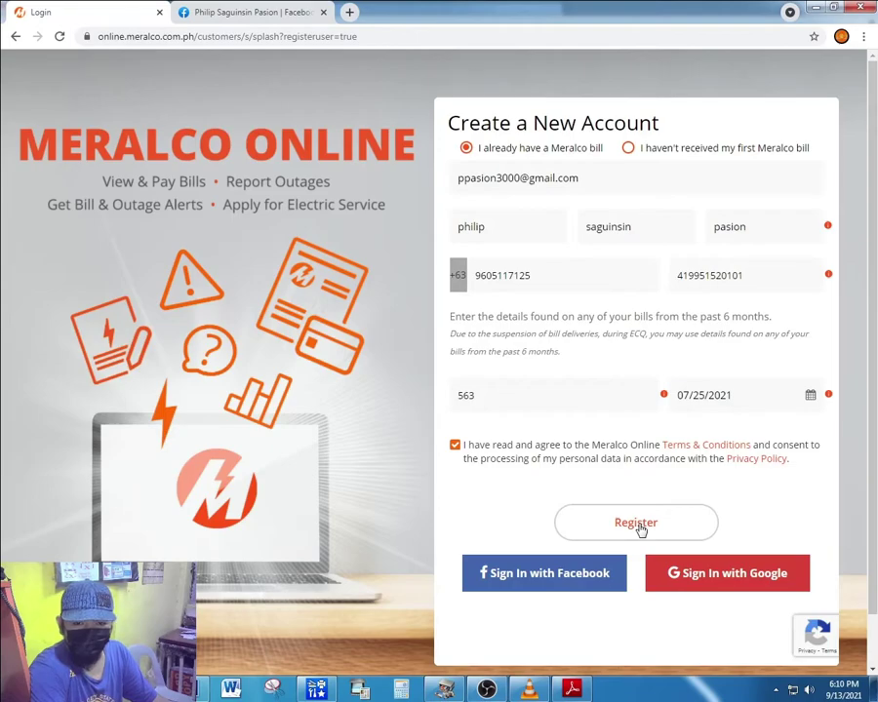
# Confirm the registration details, dismiss the check-your-details notice, and sign in with Google.
pyautogui.click(639, 525)
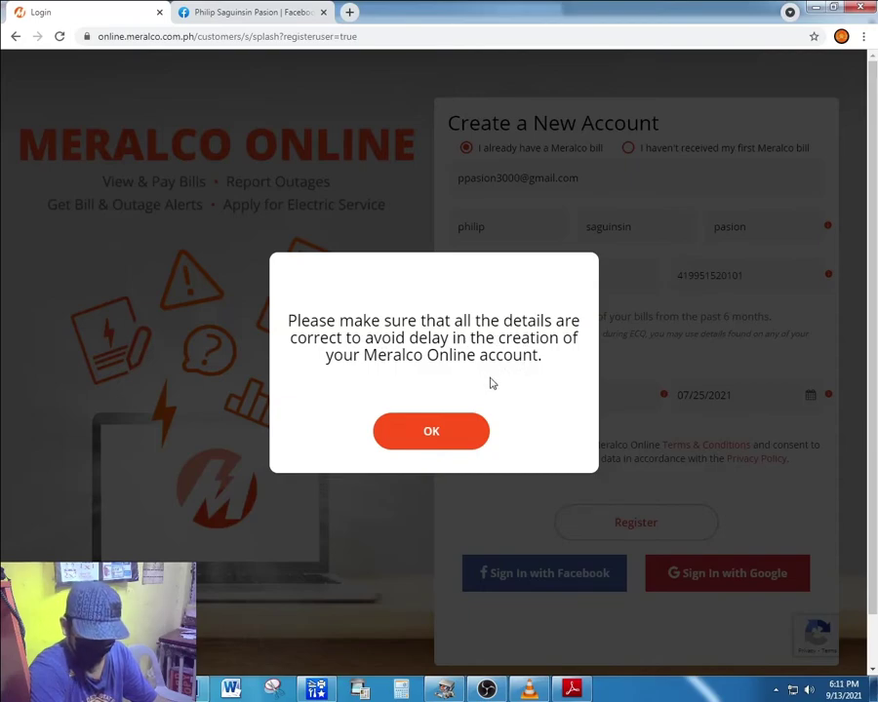
pyautogui.press('Return')
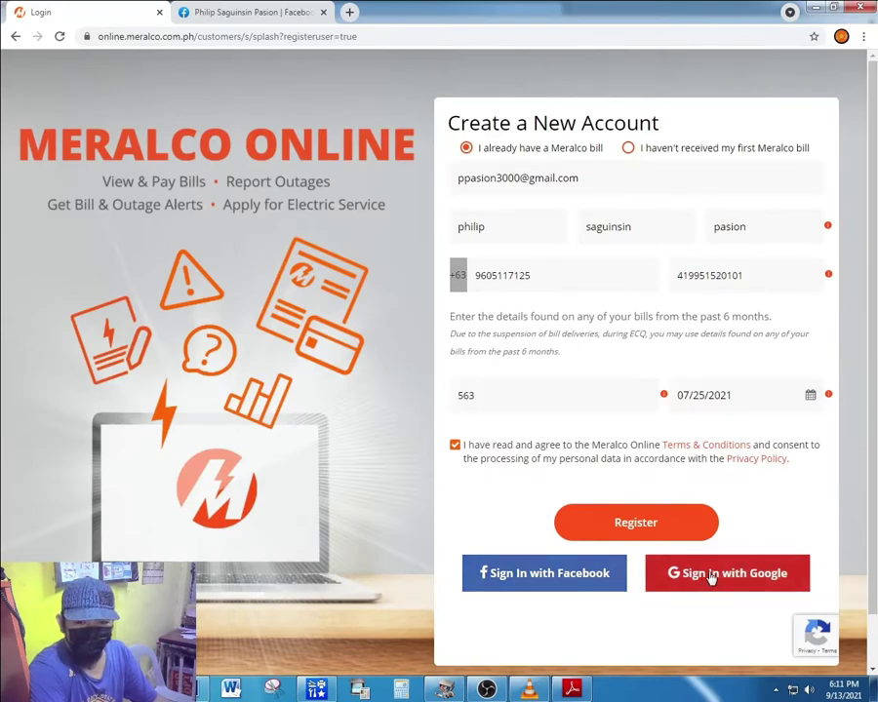
pyautogui.click(710, 575)
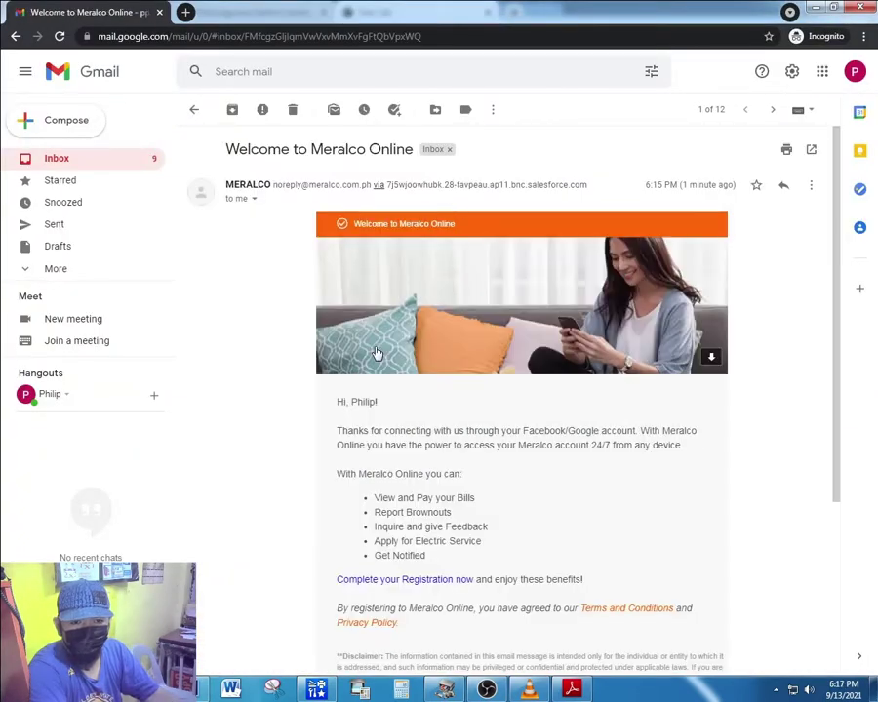
# Scroll through the 'Welcome to Meralco Online' email to read its benefits and registration link.
pyautogui.scroll(-3, 421, 466)
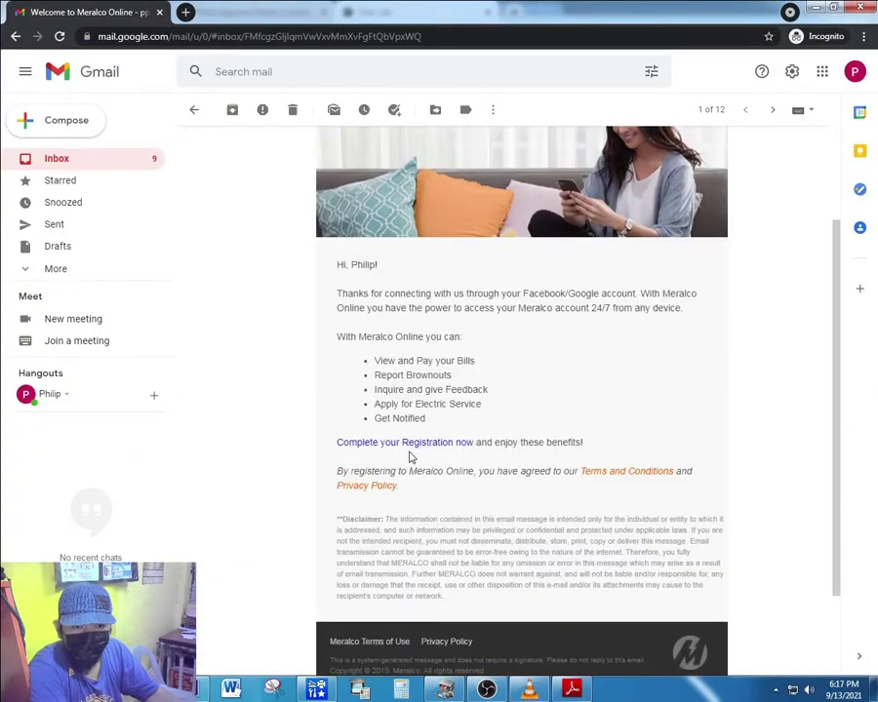
pyautogui.scroll(2, 411, 457)
pyautogui.scroll(2, 293, 361)
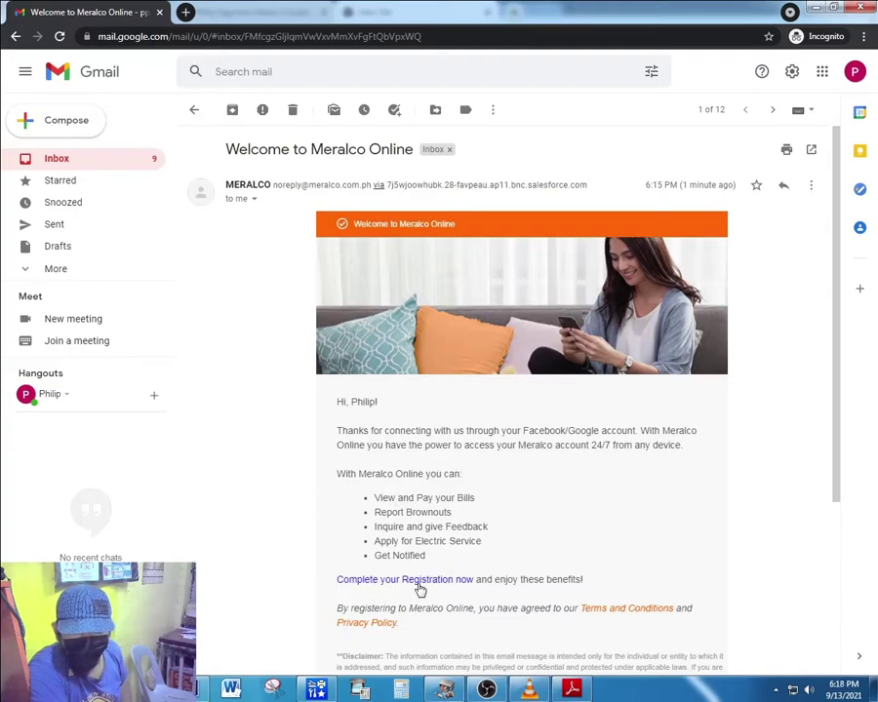
# Follow 'Complete your Registration now' and enter the account e-mail on the Meralco Online login page.
pyautogui.click(419, 579)
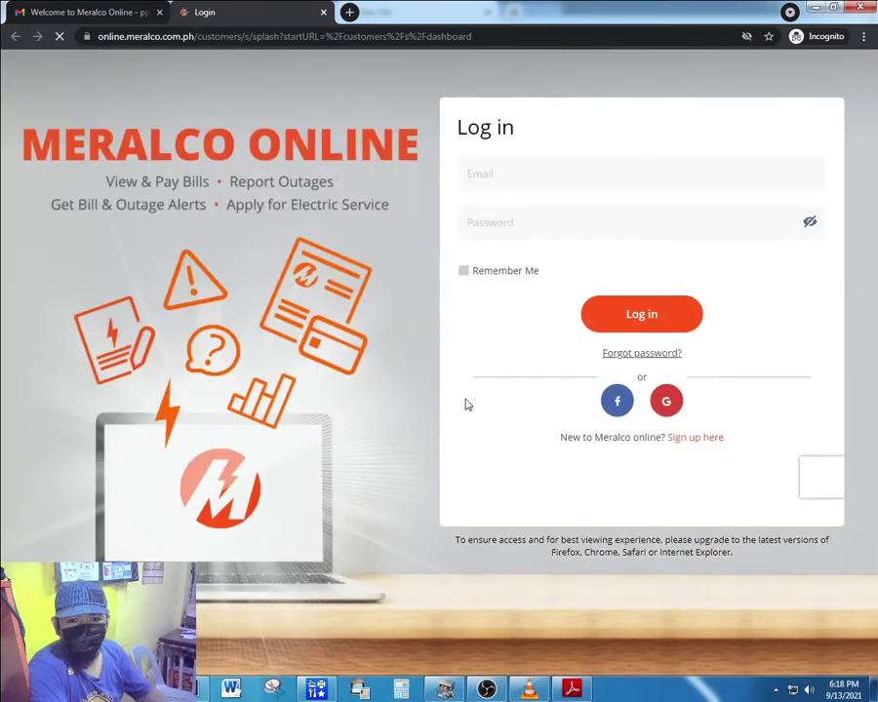
pyautogui.click(507, 176)
pyautogui.click(520, 230)
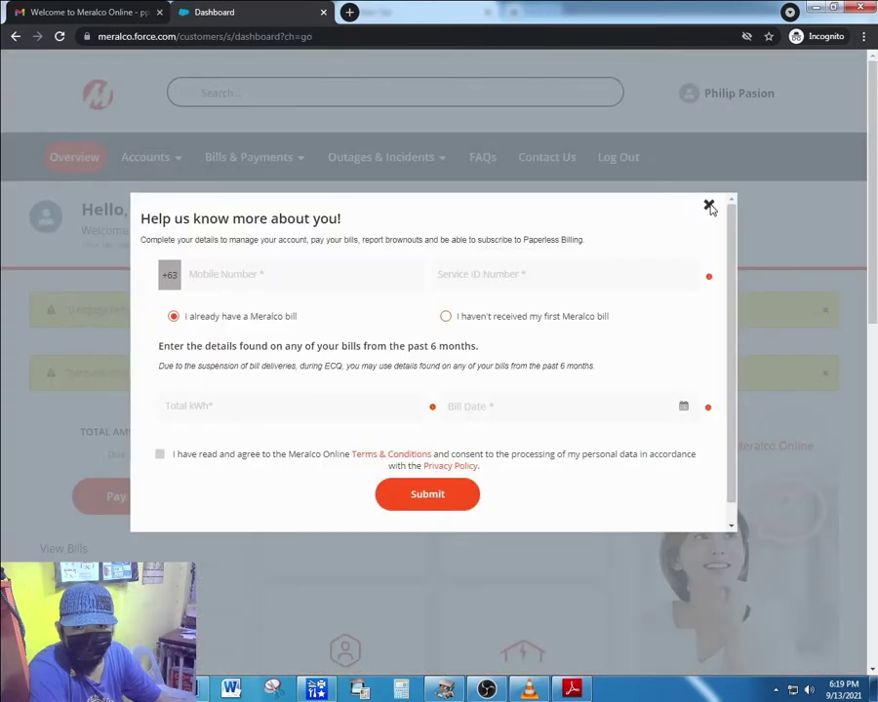
# Sign in and browse the Dashboard, which shows no services enrolled yet.
pyautogui.click(709, 203)
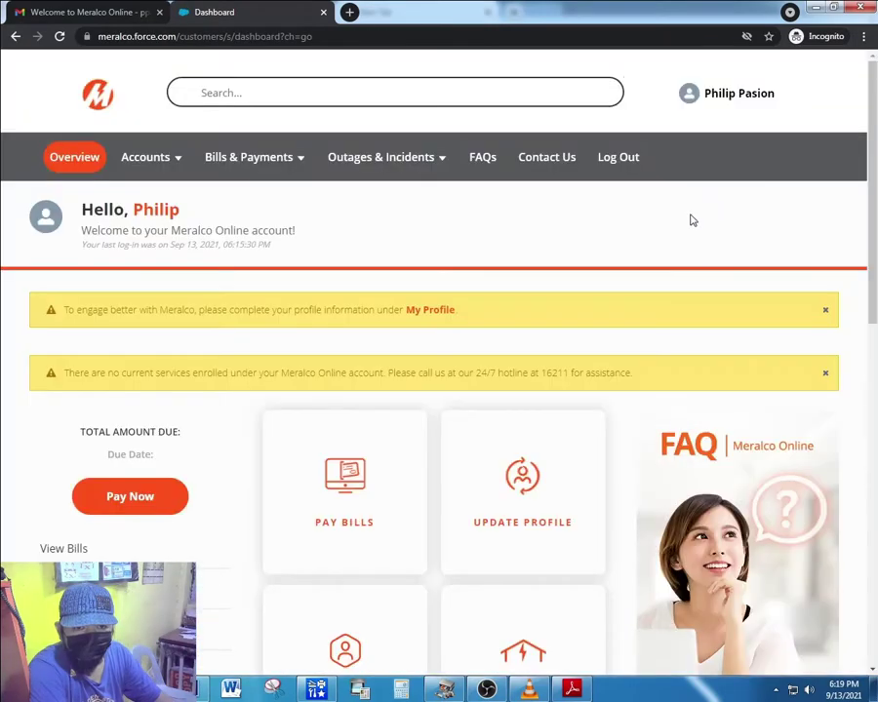
pyautogui.scroll(-3, 546, 309)
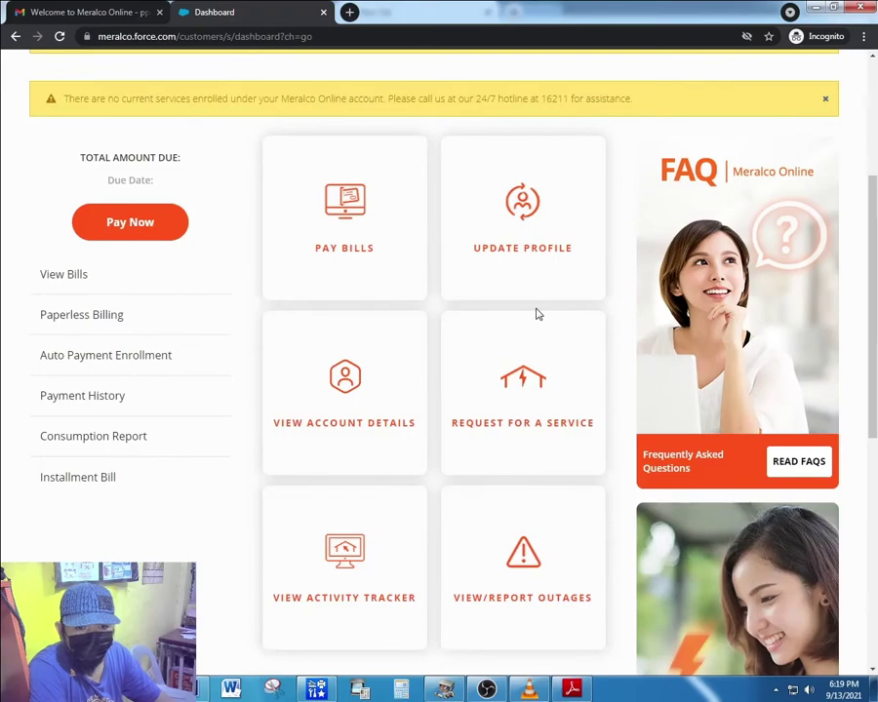
pyautogui.scroll(2, 535, 314)
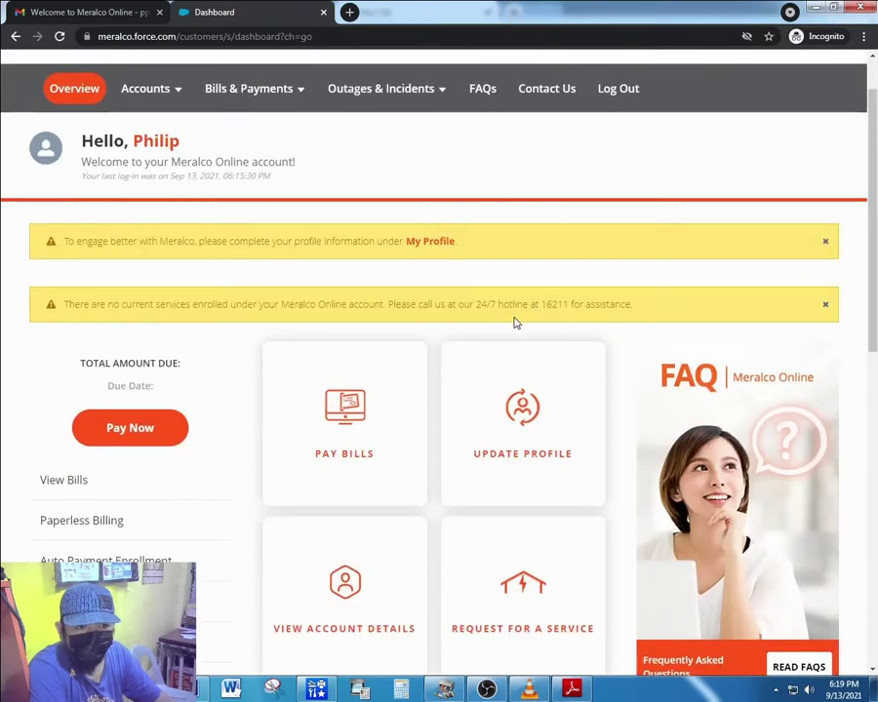
pyautogui.scroll(1, 514, 322)
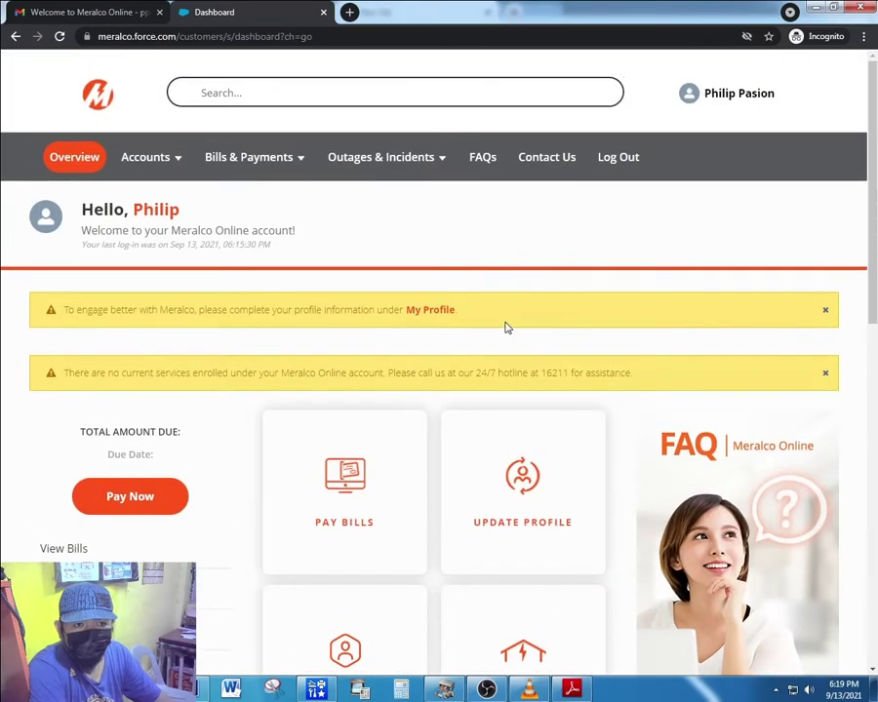
pyautogui.scroll(-2, 502, 357)
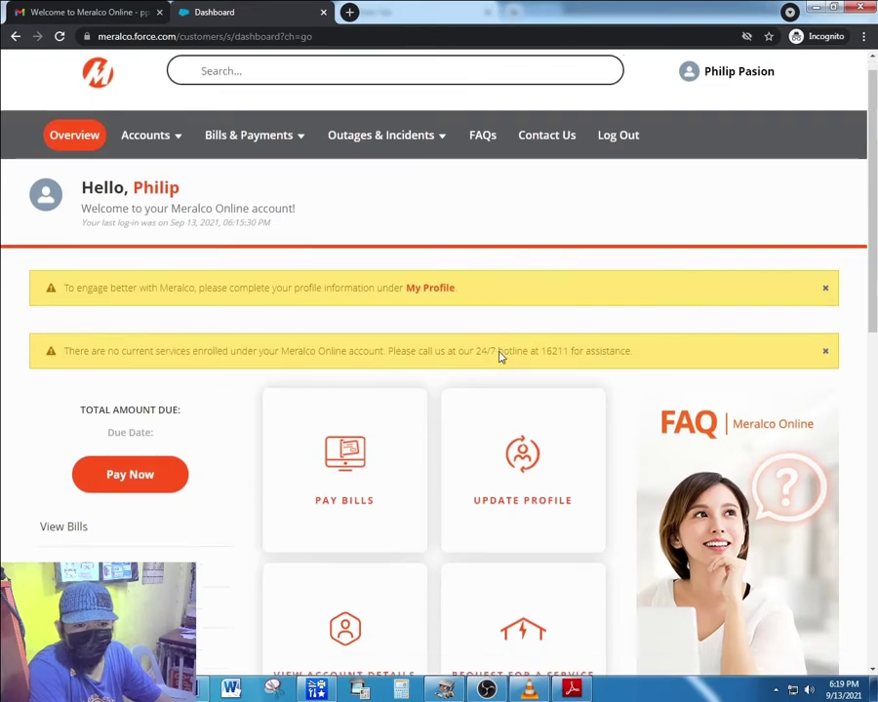
pyautogui.scroll(2, 332, 452)
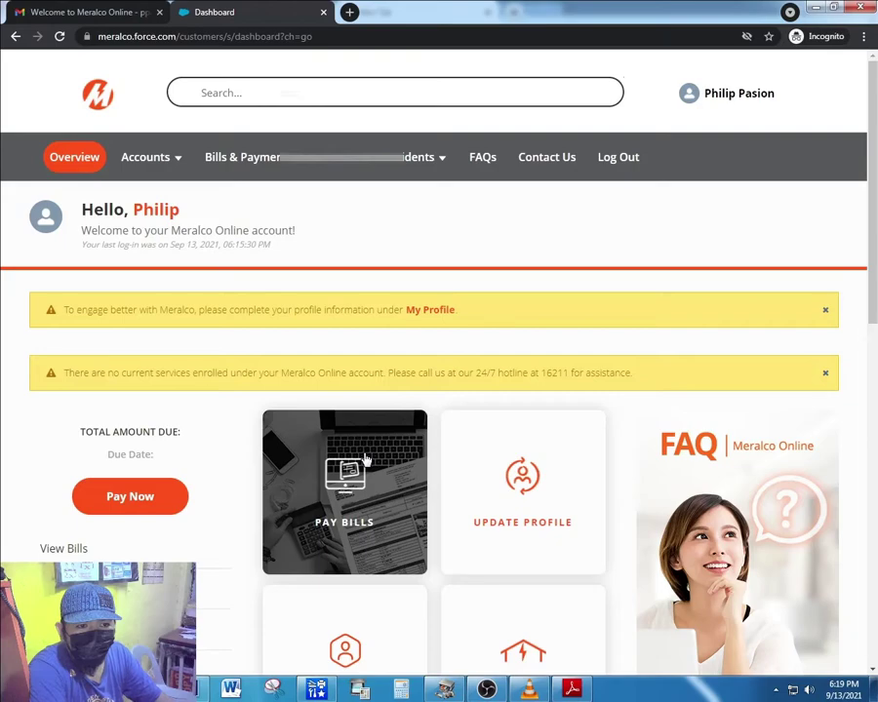
pyautogui.scroll(-2, 369, 461)
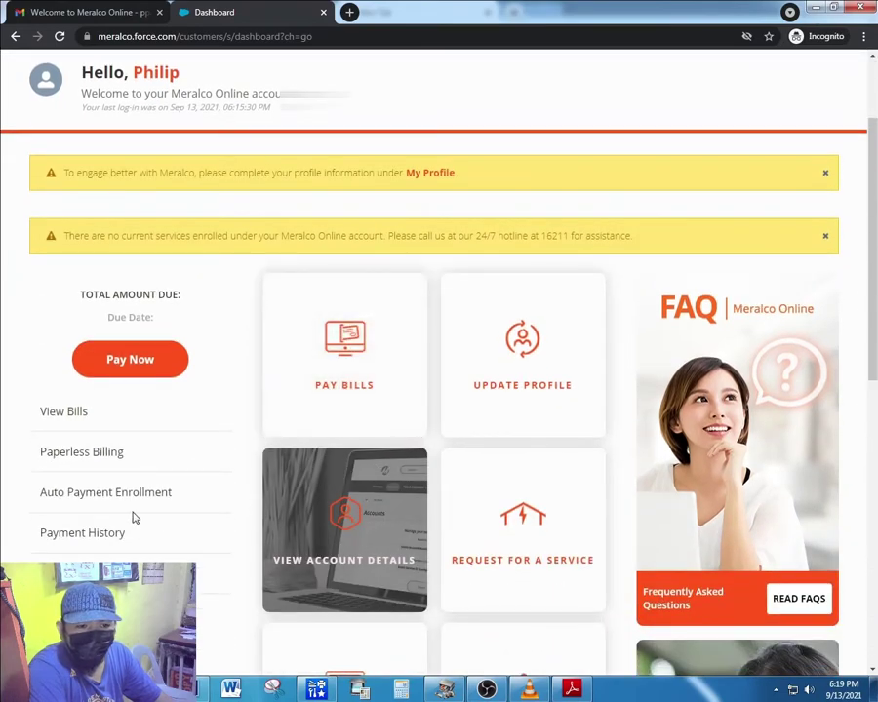